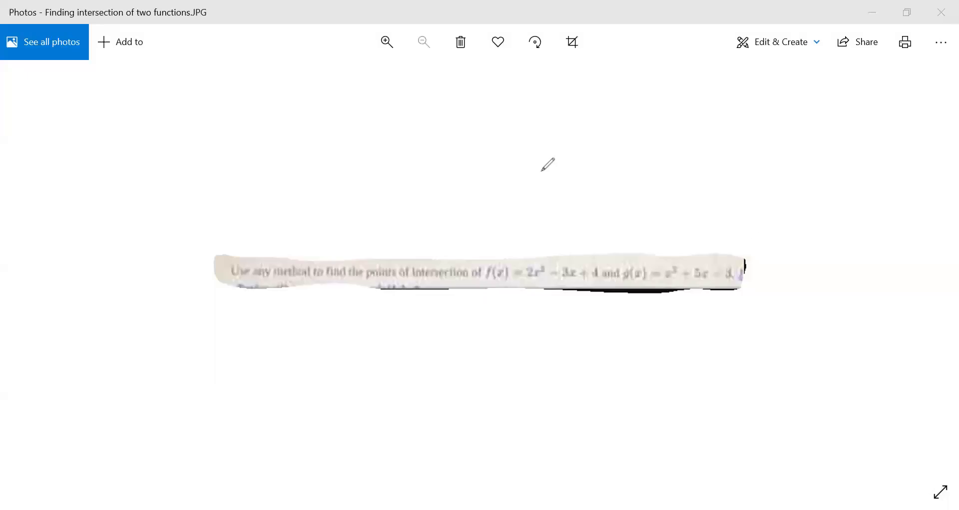
- In red ink, draw an arrow at g(x)'s last term and plus signs after 3x and 5x
drag(738, 241, 726, 264)
drag(579, 273, 584, 279)
mouse_move(714, 273)
mouse_down()
mouse_move(723, 273)
mouse_move(685, 280)
mouse_up()
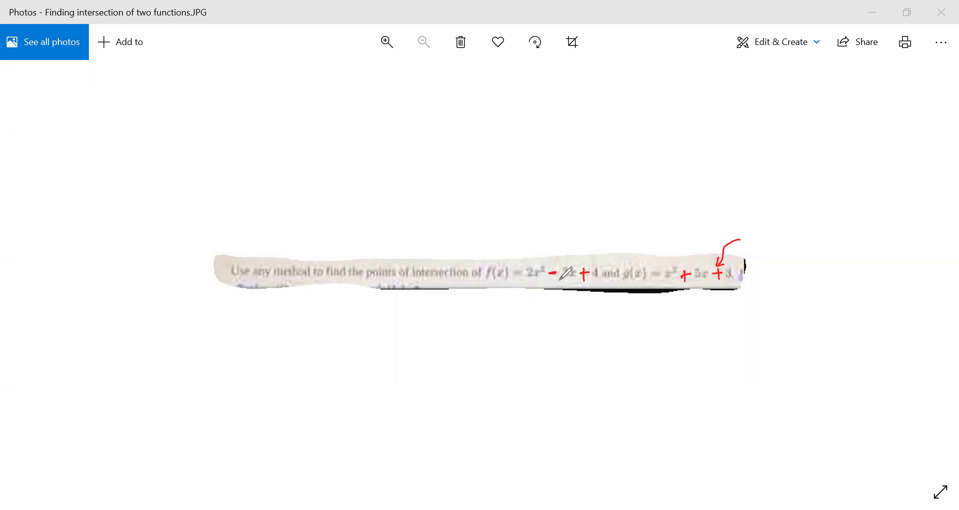
- Sketch a U-shaped parabola and a crossing arch, dot both intersections, and add another U curve
mouse_move(578, 144)
mouse_down()
mouse_move(611, 189)
mouse_move(633, 139)
mouse_up()
mouse_move(565, 205)
mouse_down()
mouse_move(596, 168)
mouse_move(635, 183)
mouse_move(645, 203)
mouse_up()
click(589, 173)
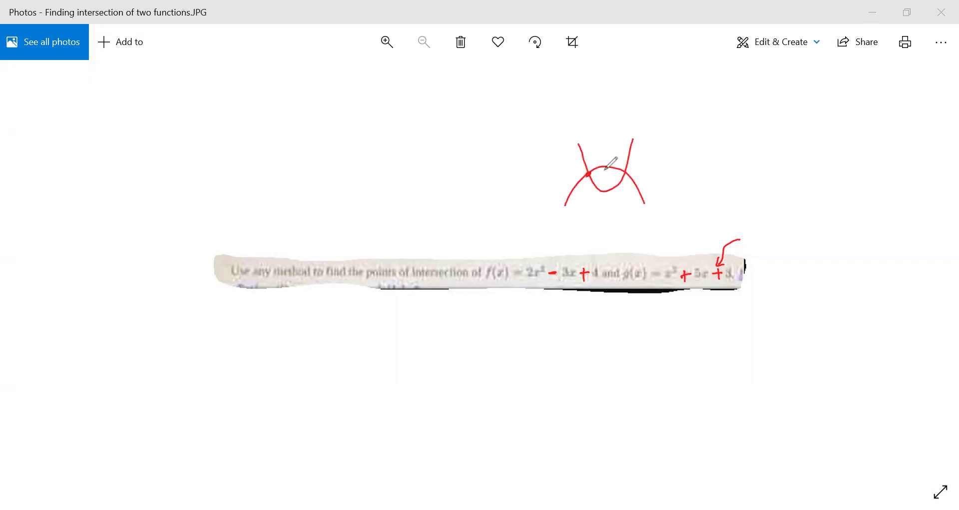
click(624, 170)
mouse_move(703, 126)
mouse_down()
mouse_move(760, 126)
mouse_move(757, 170)
mouse_move(810, 174)
mouse_move(824, 145)
mouse_up()
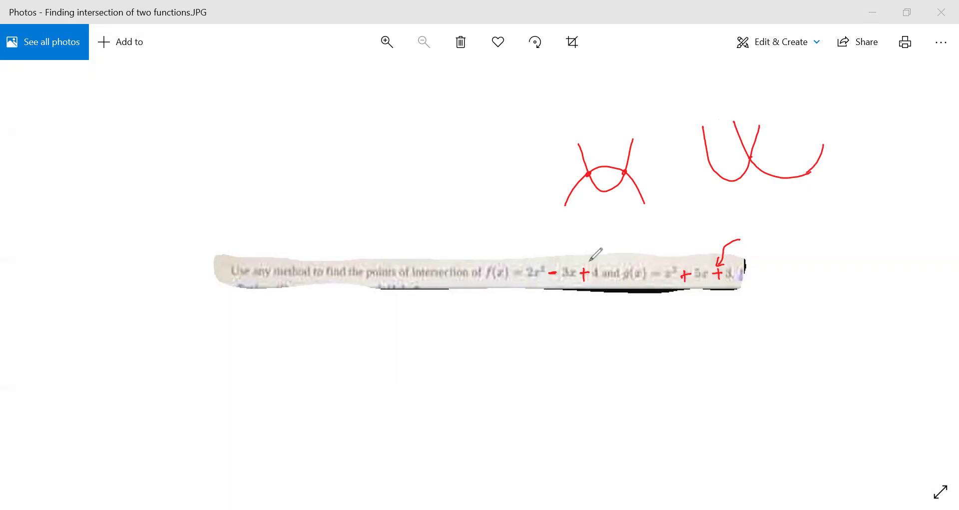
click(625, 173)
- Write 2x² − 3x + 4 = x² + 5x + 3 below the problem
drag(494, 316, 503, 330)
mouse_move(513, 322)
mouse_down()
mouse_move(524, 330)
mouse_move(516, 333)
mouse_move(533, 319)
mouse_move(583, 333)
mouse_up()
mouse_move(583, 322)
mouse_down()
mouse_move(575, 333)
mouse_move(601, 324)
mouse_up()
mouse_move(595, 317)
mouse_down()
mouse_move(595, 330)
mouse_move(619, 325)
mouse_up()
mouse_move(615, 317)
mouse_down()
mouse_move(614, 335)
mouse_move(647, 318)
mouse_move(672, 328)
mouse_move(689, 316)
mouse_move(706, 324)
mouse_up()
mouse_move(719, 311)
mouse_down()
mouse_move(729, 324)
mouse_move(720, 325)
mouse_up()
mouse_move(737, 313)
mouse_down()
mouse_move(749, 313)
mouse_move(743, 324)
mouse_move(756, 320)
mouse_up()
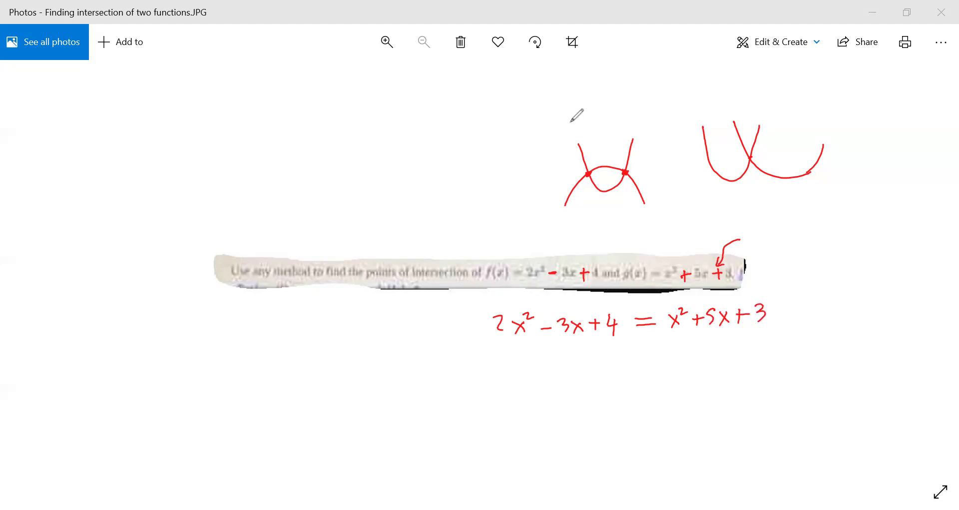
- Write −x² under both sides of the equation
drag(664, 344, 672, 343)
drag(678, 337, 687, 350)
mouse_move(687, 337)
mouse_down()
mouse_move(678, 350)
mouse_move(704, 340)
mouse_up()
mouse_move(510, 346)
mouse_down()
mouse_move(511, 359)
mouse_move(532, 352)
mouse_up()
drag(511, 395, 520, 411)
- Write the simplified line x² − 3x + 4 = 5x + 3
mouse_move(520, 395)
mouse_down()
mouse_move(510, 411)
mouse_move(528, 391)
mouse_move(542, 402)
mouse_up()
mouse_move(549, 396)
mouse_down()
mouse_move(551, 410)
mouse_move(576, 407)
mouse_up()
mouse_move(576, 395)
mouse_down()
mouse_move(565, 407)
mouse_move(597, 398)
mouse_up()
mouse_move(591, 392)
mouse_down()
mouse_move(590, 405)
mouse_move(610, 402)
mouse_up()
mouse_move(607, 390)
mouse_down()
mouse_move(609, 408)
mouse_move(640, 393)
mouse_up()
drag(627, 401, 660, 403)
drag(658, 388, 686, 400)
mouse_move(686, 388)
mouse_down()
mouse_move(678, 400)
mouse_move(714, 394)
mouse_up()
- Write −5x under both sides and cross out the cancelling 5x terms
drag(652, 418, 661, 418)
mouse_move(666, 411)
mouse_down()
mouse_move(663, 426)
mouse_move(673, 410)
mouse_up()
drag(675, 411, 688, 424)
drag(689, 411, 677, 425)
mouse_move(544, 428)
mouse_down()
mouse_move(563, 431)
mouse_move(564, 420)
mouse_up()
drag(569, 418, 578, 433)
drag(578, 418, 569, 434)
drag(693, 373, 678, 400)
drag(671, 412, 668, 424)
- Write x² − 8x + 1 = 0 on a new line and box it
click(530, 463)
drag(528, 463, 537, 480)
mouse_move(538, 462)
mouse_down()
mouse_move(526, 480)
mouse_move(550, 463)
mouse_up()
mouse_move(548, 473)
mouse_down()
mouse_move(579, 461)
mouse_move(592, 480)
mouse_up()
drag(592, 462, 580, 480)
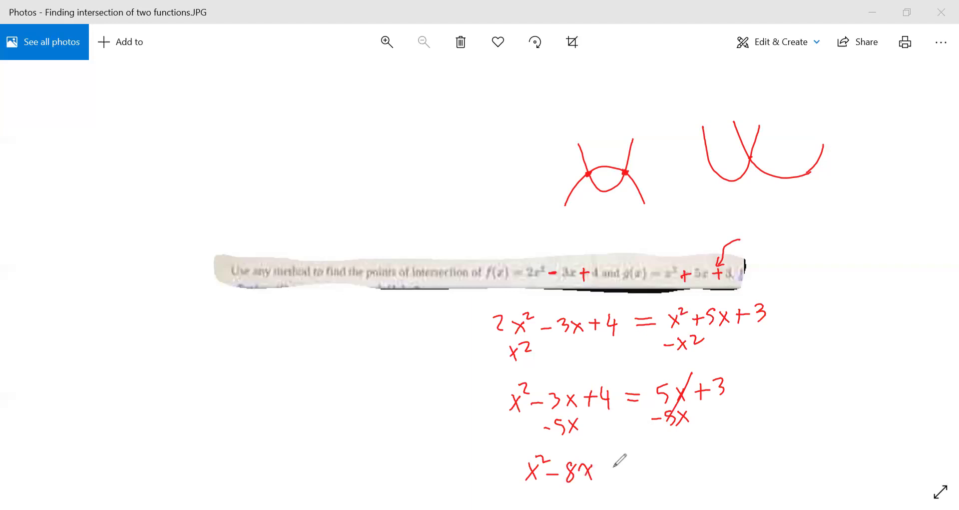
mouse_move(599, 470)
mouse_down()
mouse_move(617, 468)
mouse_move(607, 479)
mouse_up()
mouse_move(624, 456)
mouse_down()
mouse_move(623, 477)
mouse_move(658, 461)
mouse_up()
mouse_move(641, 470)
mouse_down()
mouse_move(686, 453)
mouse_move(645, 439)
mouse_move(518, 450)
mouse_move(687, 485)
mouse_up()
mouse_move(707, 434)
mouse_down()
mouse_move(688, 486)
mouse_move(768, 403)
mouse_move(767, 414)
mouse_move(863, 369)
mouse_move(863, 382)
mouse_move(915, 388)
mouse_up()
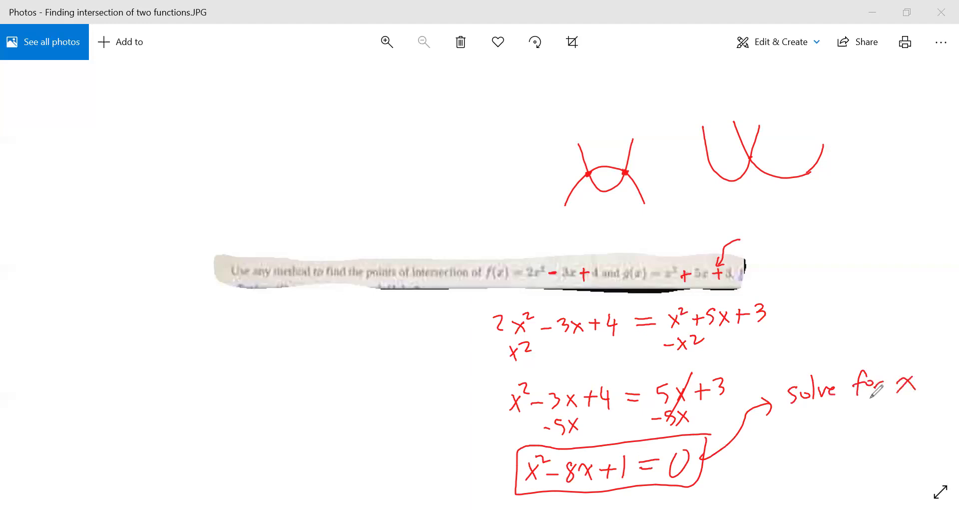
- Write the discriminant b² − 4ac and substitute (−8)² − 4(1)(1)
mouse_move(791, 417)
mouse_down()
mouse_move(798, 430)
mouse_move(808, 422)
mouse_up()
drag(811, 423, 837, 424)
mouse_move(834, 415)
mouse_down()
mouse_move(836, 430)
mouse_move(863, 428)
mouse_up()
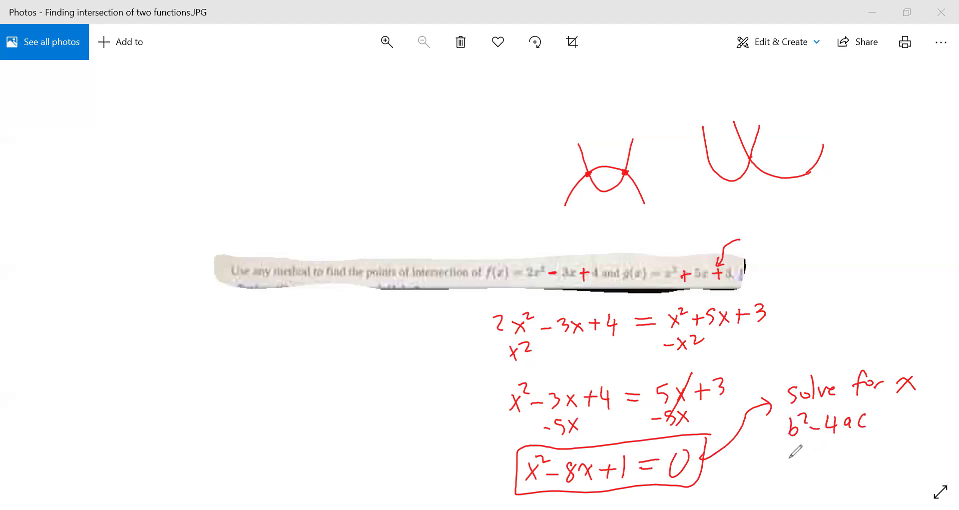
mouse_move(792, 449)
mouse_down()
mouse_move(786, 470)
mouse_move(783, 461)
mouse_move(766, 478)
mouse_up()
mouse_move(795, 448)
mouse_down()
mouse_move(798, 471)
mouse_move(813, 451)
mouse_up()
drag(810, 465, 835, 462)
mouse_move(834, 453)
mouse_down()
mouse_move(833, 469)
mouse_move(840, 464)
mouse_up()
drag(848, 452, 854, 464)
drag(861, 449, 870, 464)
drag(890, 442, 896, 458)
drag(795, 481, 790, 491)
- Evaluate it as 64 − 4 = 60 > 0
drag(802, 481, 806, 499)
drag(814, 492, 856, 489)
mouse_move(852, 477)
mouse_down()
mouse_move(849, 500)
mouse_move(874, 482)
mouse_up()
drag(864, 491, 878, 490)
mouse_move(887, 478)
mouse_down()
mouse_move(894, 493)
mouse_move(918, 468)
mouse_up()
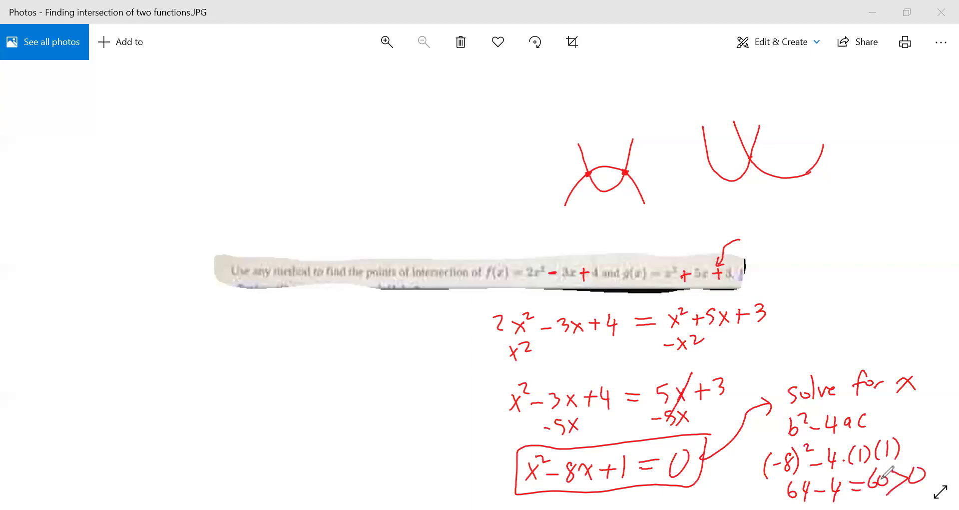
- Write the quadratic formula x = (−b ± √(b² − 4ac))/2a on the left and begin a new x = line
mouse_move(132, 323)
mouse_down()
mouse_move(144, 334)
mouse_move(133, 335)
mouse_move(163, 323)
mouse_up()
mouse_move(153, 330)
mouse_down()
mouse_move(185, 315)
mouse_move(209, 320)
mouse_up()
drag(207, 310, 218, 308)
mouse_move(213, 304)
mouse_down()
mouse_move(212, 315)
mouse_move(325, 296)
mouse_up()
drag(256, 303, 254, 325)
drag(258, 307, 276, 320)
drag(289, 313, 287, 329)
drag(312, 312, 322, 318)
drag(170, 338, 329, 330)
drag(245, 345, 281, 359)
drag(137, 394, 151, 410)
mouse_move(150, 393)
mouse_down()
mouse_move(137, 411)
mouse_move(180, 395)
mouse_up()
drag(167, 406, 174, 406)
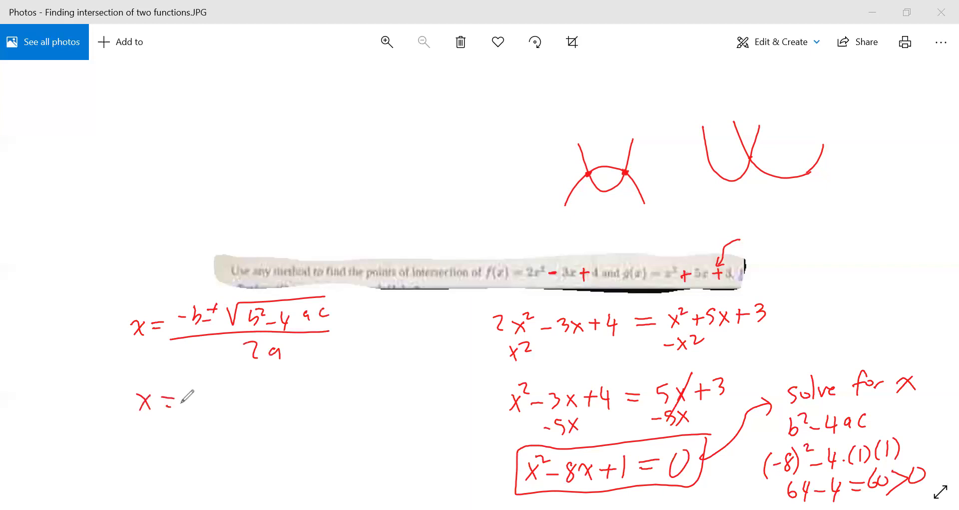
- Complete the line as x = (8 ± √60)/2
mouse_move(217, 381)
mouse_down()
mouse_move(229, 395)
mouse_move(239, 385)
mouse_up()
mouse_move(233, 380)
mouse_down()
mouse_move(229, 393)
mouse_move(251, 396)
mouse_move(306, 372)
mouse_move(267, 393)
mouse_move(283, 381)
mouse_up()
mouse_move(205, 401)
mouse_down()
mouse_move(295, 395)
mouse_move(253, 411)
mouse_move(261, 420)
mouse_up()
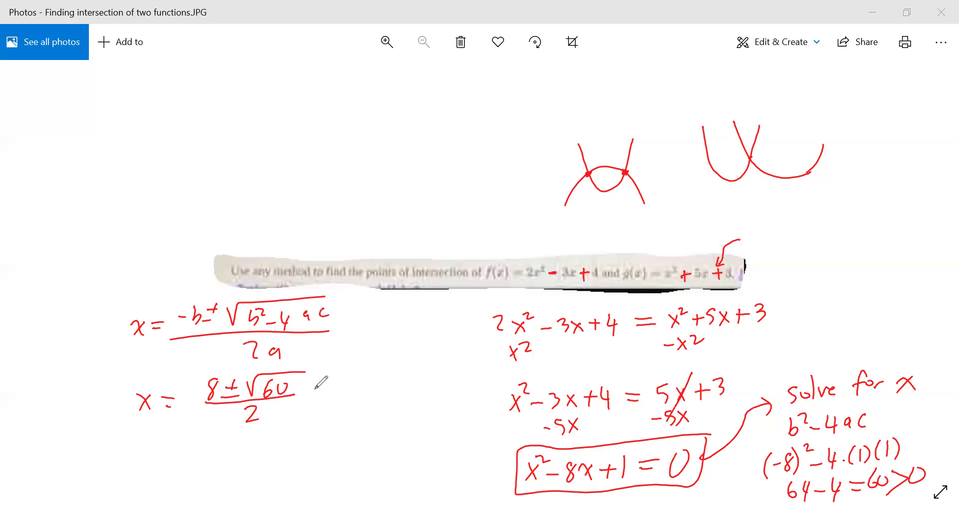
- Branch into the two solutions (8 + √60)/2 and (8 − √60)/2 and circle each
mouse_move(347, 368)
mouse_down()
mouse_move(314, 390)
mouse_move(323, 429)
mouse_up()
drag(361, 350, 382, 357)
mouse_move(376, 351)
mouse_down()
mouse_move(377, 364)
mouse_move(414, 337)
mouse_up()
mouse_move(409, 345)
mouse_down()
mouse_move(404, 354)
mouse_move(415, 352)
mouse_up()
drag(357, 374, 417, 365)
drag(388, 376, 397, 388)
mouse_move(358, 423)
mouse_down()
mouse_move(352, 431)
mouse_move(407, 424)
mouse_move(418, 408)
mouse_up()
mouse_move(350, 453)
mouse_down()
mouse_move(406, 439)
mouse_move(393, 464)
mouse_up()
mouse_move(418, 324)
mouse_down()
mouse_move(440, 370)
mouse_move(428, 325)
mouse_up()
drag(424, 388, 430, 407)
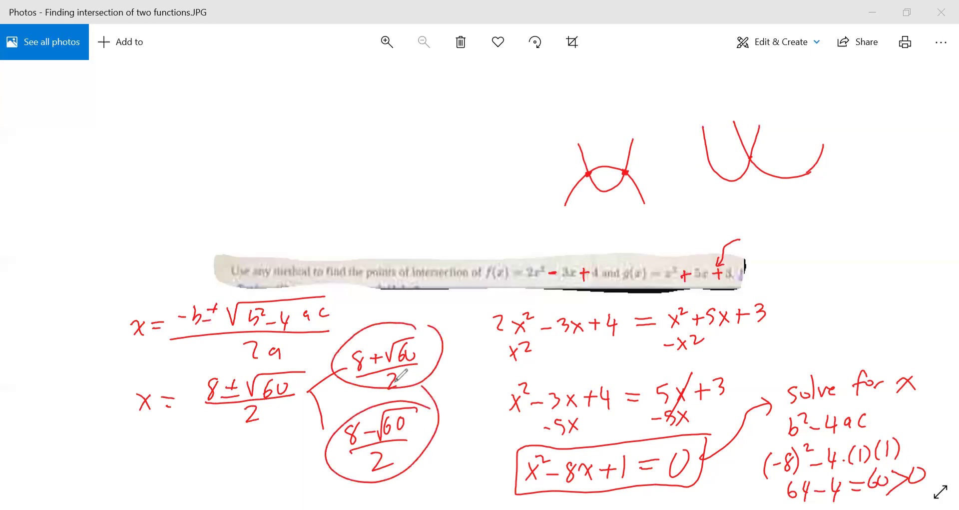
- Begin the first coordinate pair at lower left with x-value (8 + √60)/2 and a comma
drag(42, 452, 32, 505)
drag(55, 463, 54, 464)
drag(60, 468, 94, 451)
mouse_move(89, 455)
mouse_down()
mouse_move(86, 467)
mouse_move(95, 460)
mouse_up()
mouse_move(51, 483)
mouse_down()
mouse_move(91, 478)
mouse_move(83, 496)
mouse_up()
drag(104, 483, 100, 499)
mouse_move(143, 456)
mouse_down()
mouse_move(135, 477)
mouse_move(190, 442)
mouse_move(182, 428)
mouse_up()
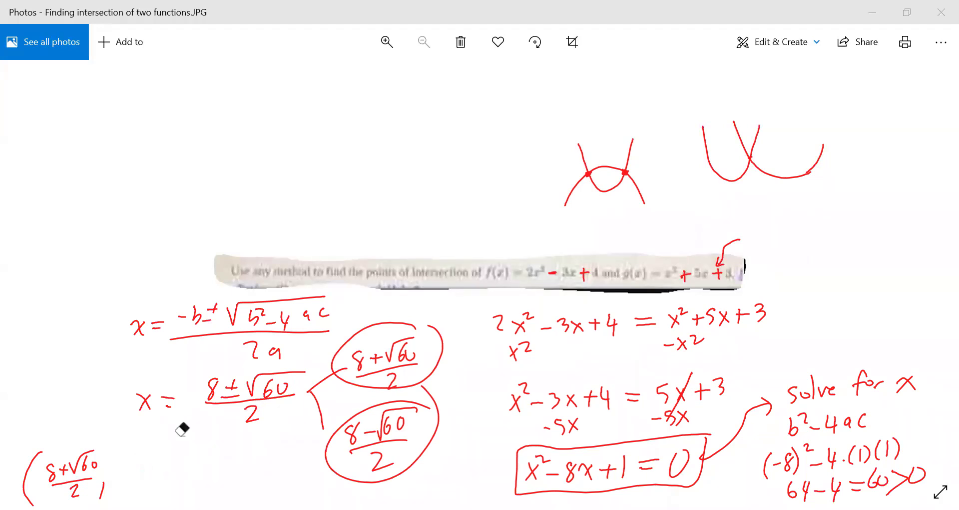
- Finish the first point as ((8 + √60)/2, ?) followed by a comma
drag(152, 442, 168, 506)
drag(133, 461, 141, 479)
click(141, 493)
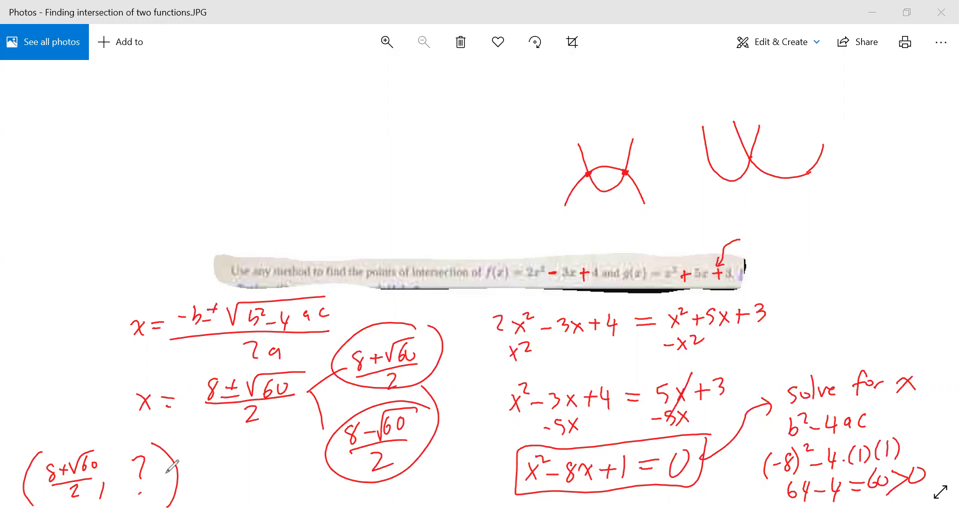
drag(195, 481, 194, 490)
- Write the second point ((8 − √60)/2, ?)
drag(224, 444, 218, 502)
drag(233, 452, 251, 458)
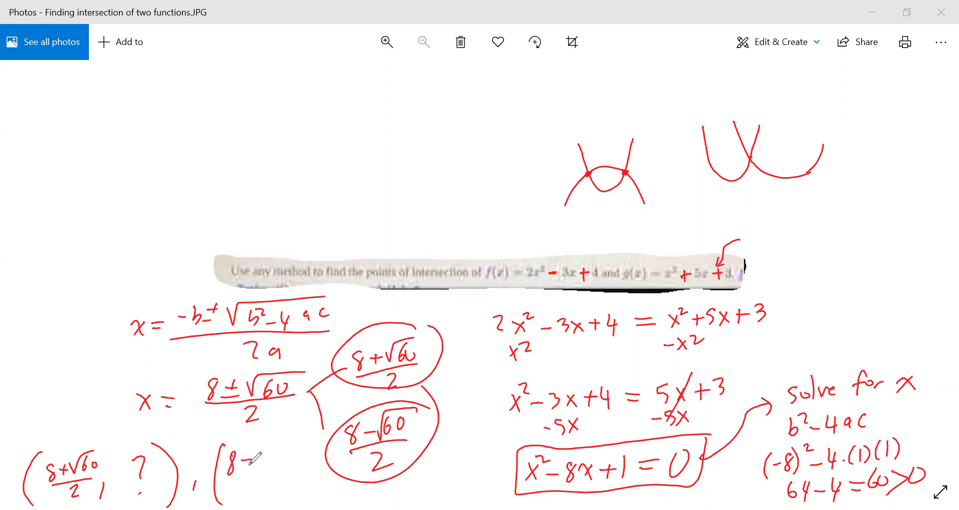
mouse_move(260, 449)
mouse_down()
mouse_move(277, 439)
mouse_move(275, 460)
mouse_move(283, 450)
mouse_up()
mouse_move(223, 478)
mouse_down()
mouse_move(262, 477)
mouse_move(261, 493)
mouse_move(286, 488)
mouse_up()
drag(300, 457, 303, 468)
drag(308, 432, 313, 498)
click(303, 485)
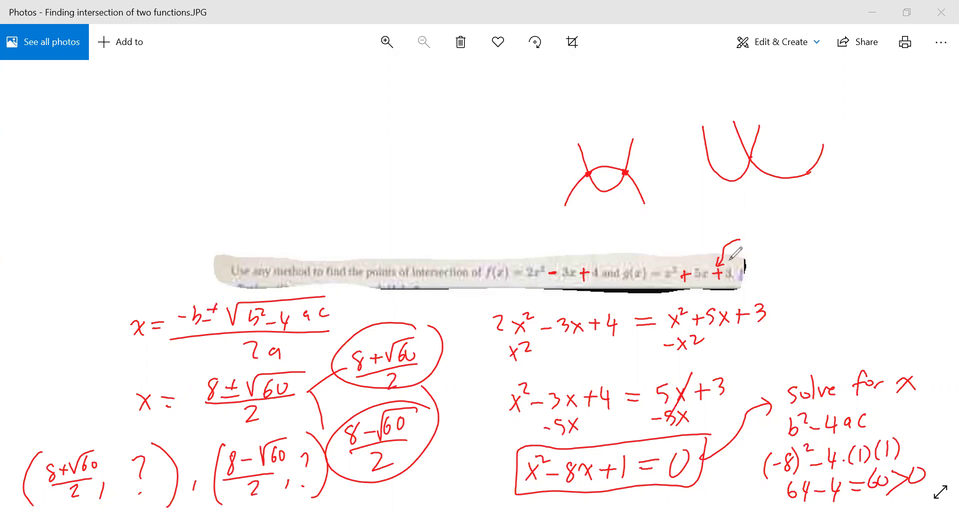